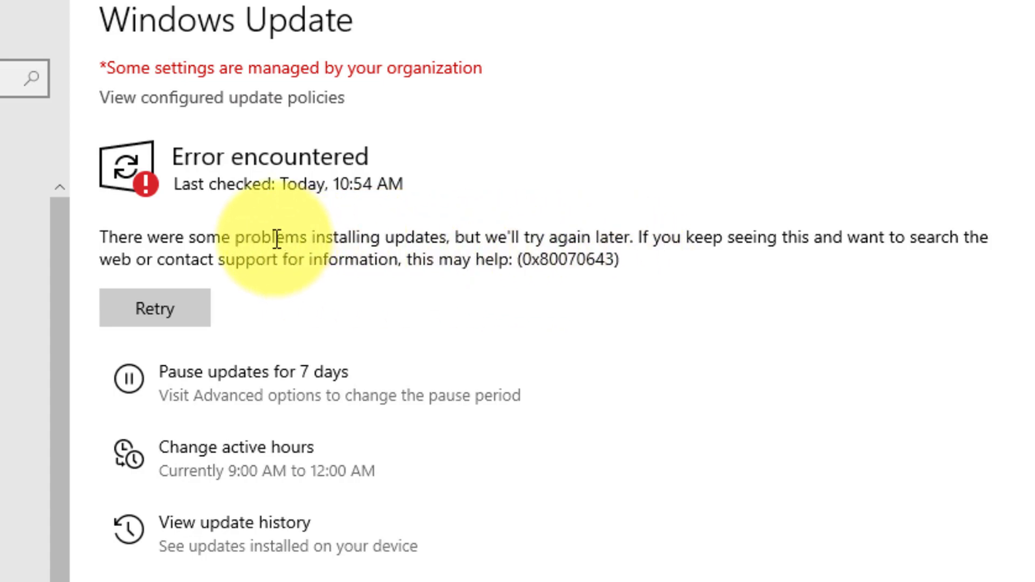
Step: Find the Windows Update entry under Troubleshoot > Additional troubleshooters and expand it
triple_click(103, 248)
left_click(105, 249)
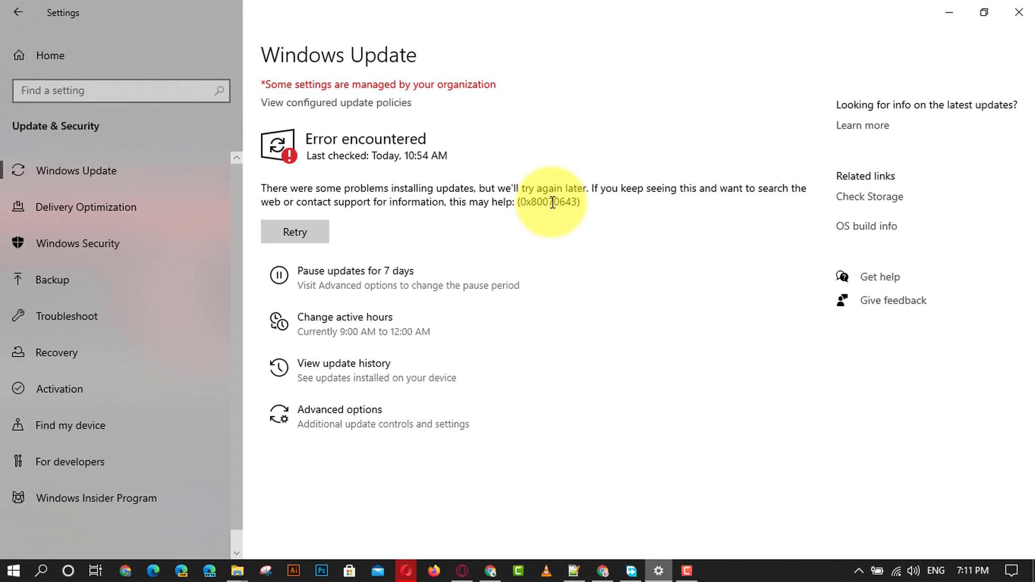
left_click(99, 323)
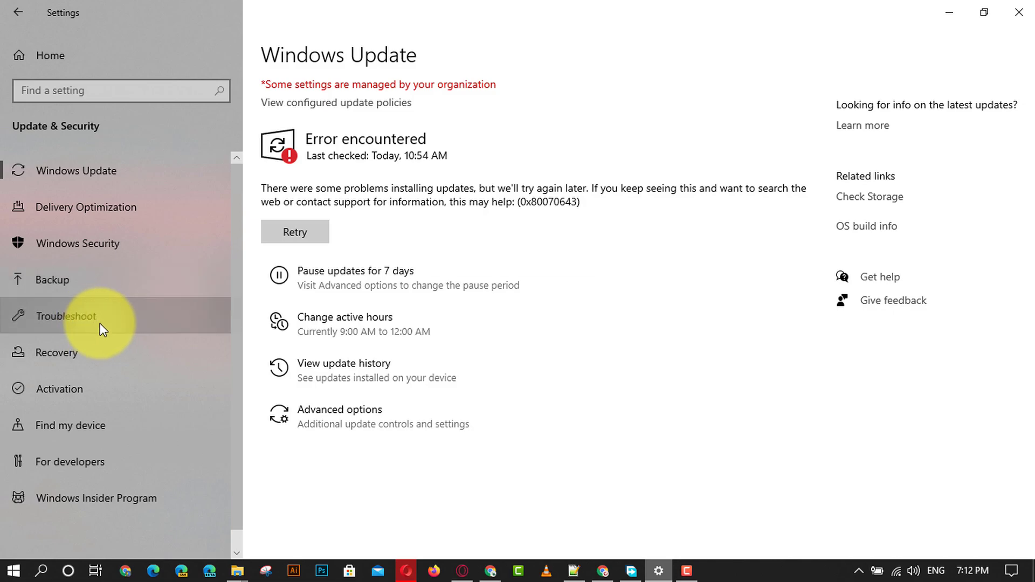
left_click(297, 401)
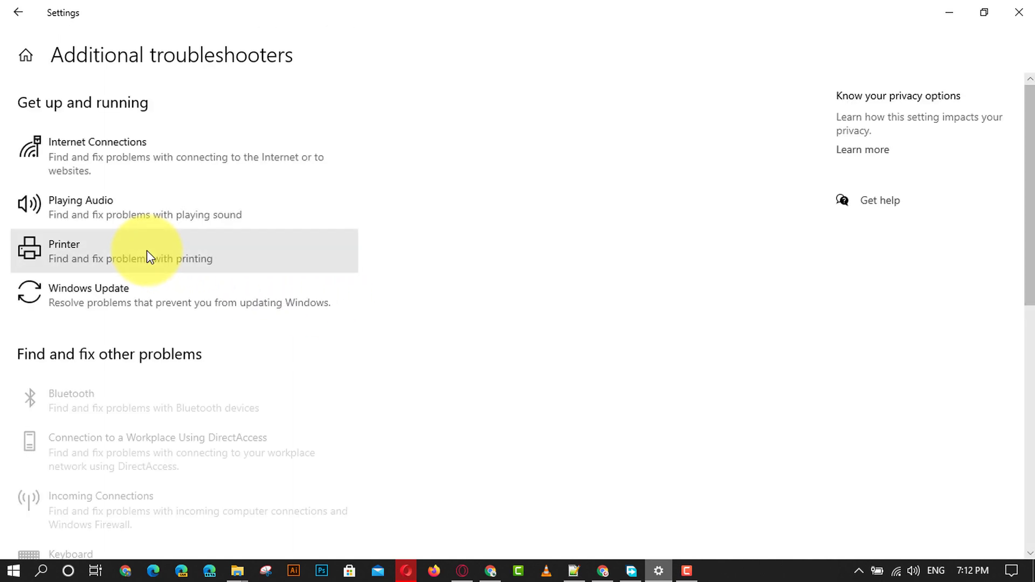
scroll(1017, 232, "down", 2)
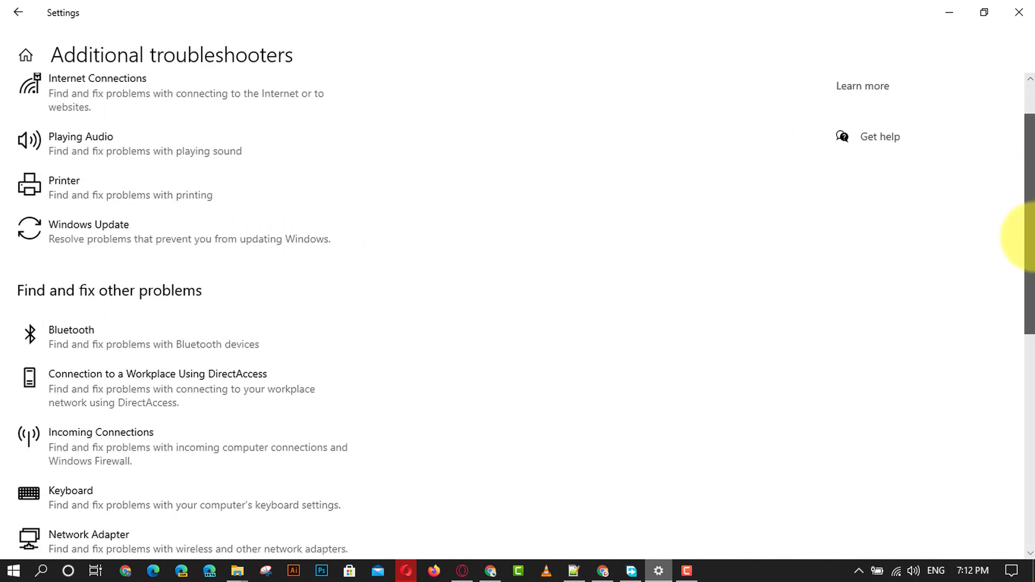
left_click(154, 213)
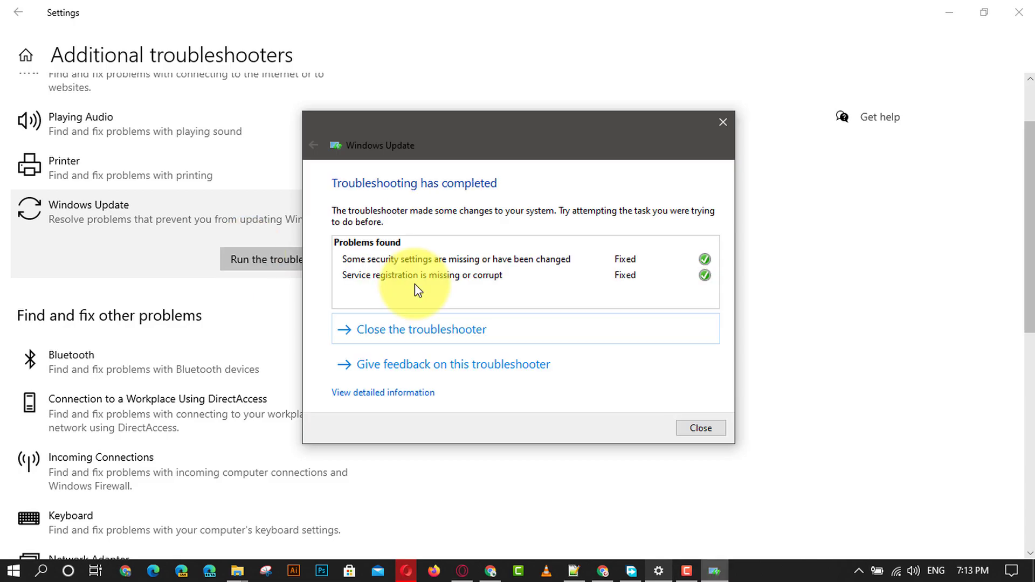
Step: Close the troubleshooter and start the Windows Installer service via services.msc
left_click(569, 329)
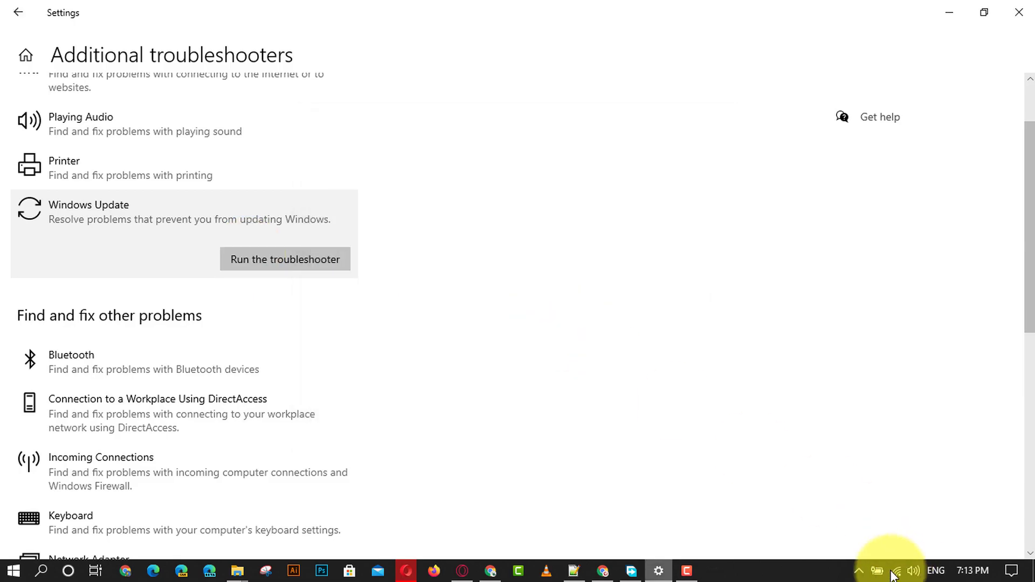
right_click(12, 569)
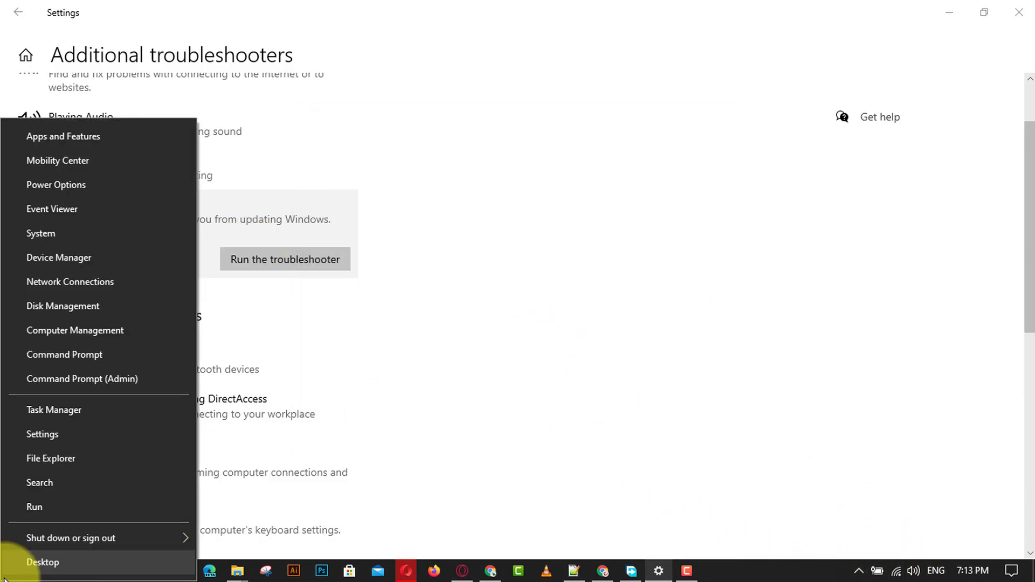
left_click(72, 499)
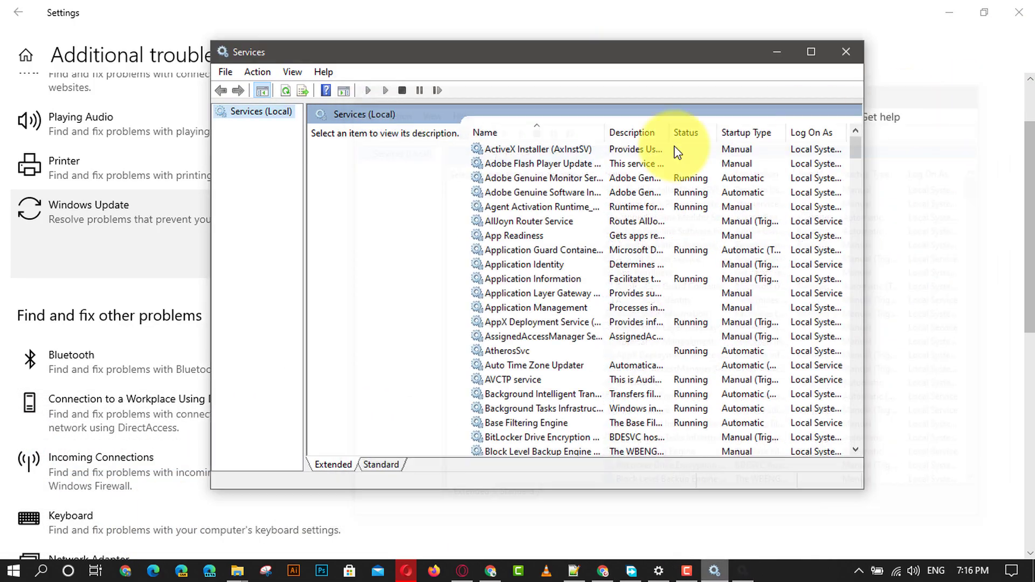
left_click_drag(647, 51, 543, 38)
left_click_drag(751, 141, 740, 385)
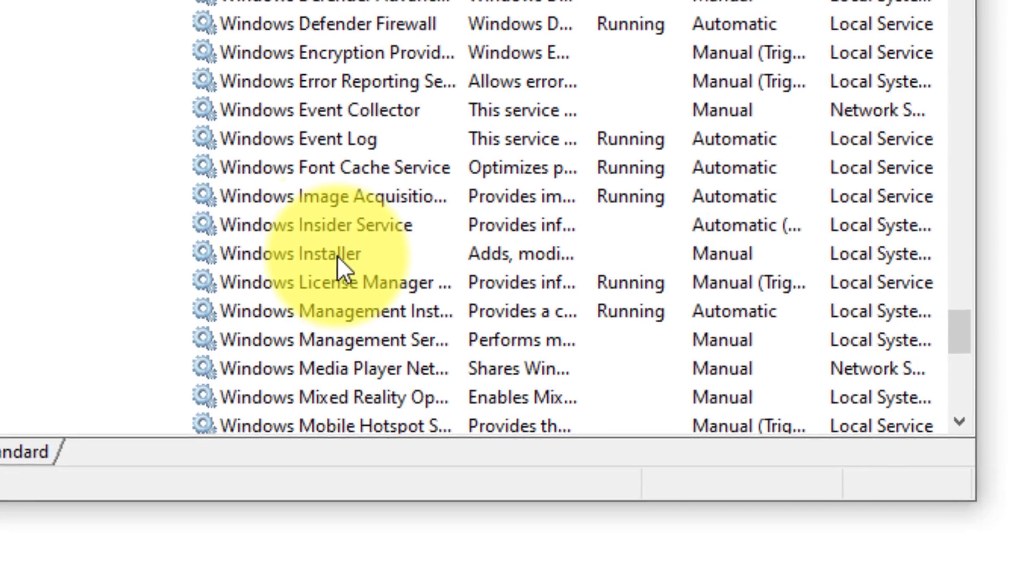
left_click(429, 353)
right_click(429, 354)
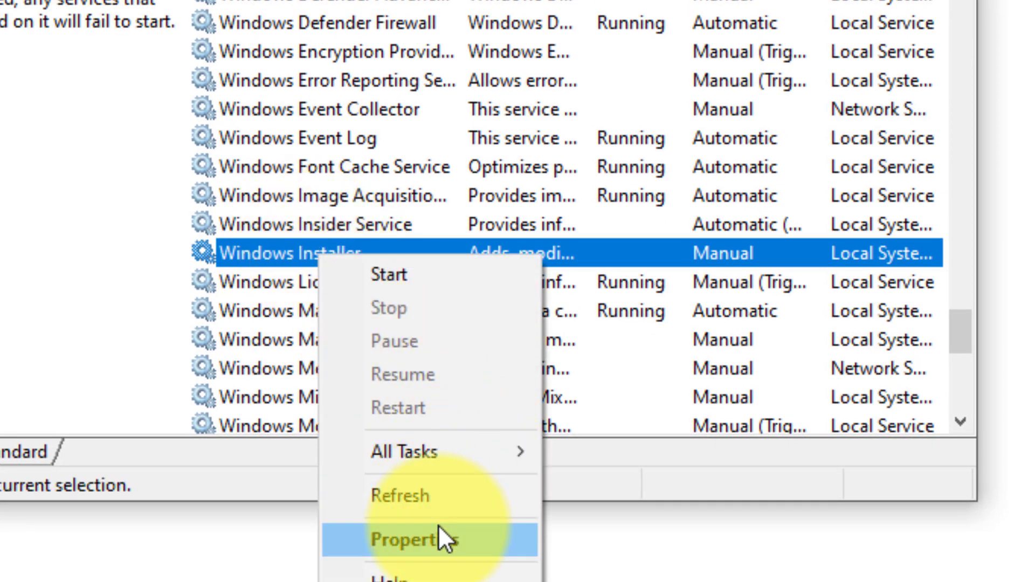
left_click(444, 538)
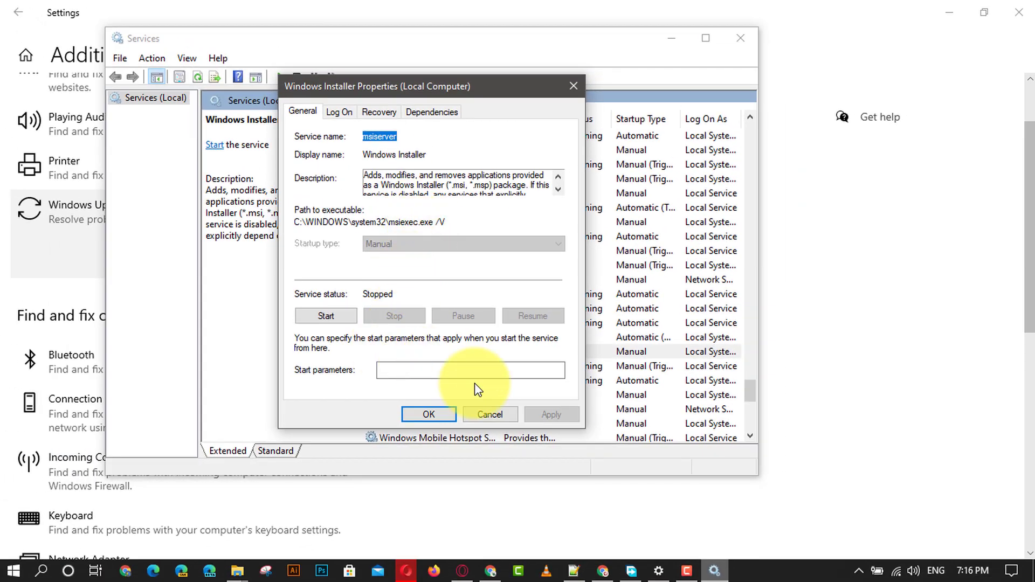
left_click(490, 415)
right_click(497, 362)
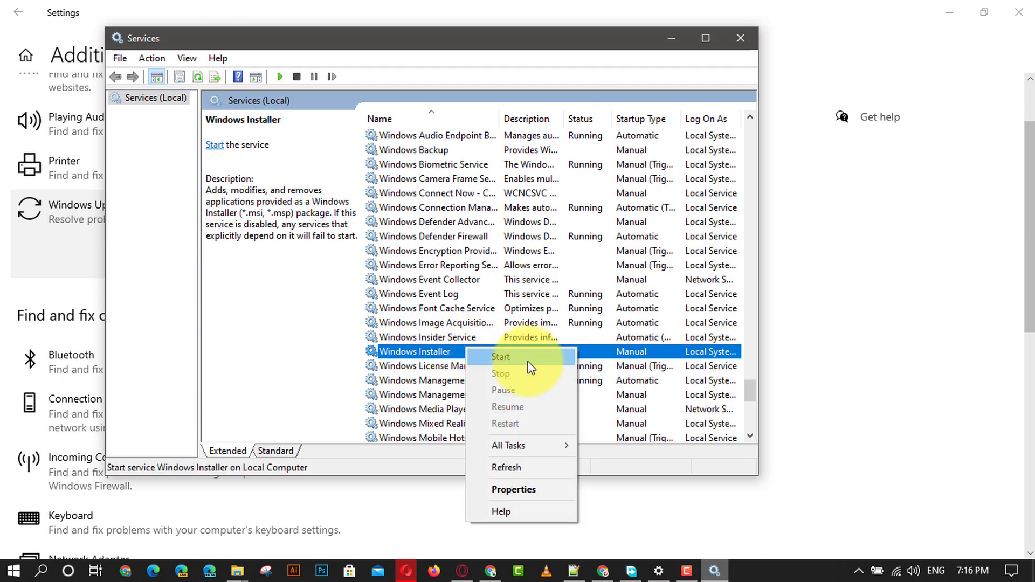
left_click(517, 365)
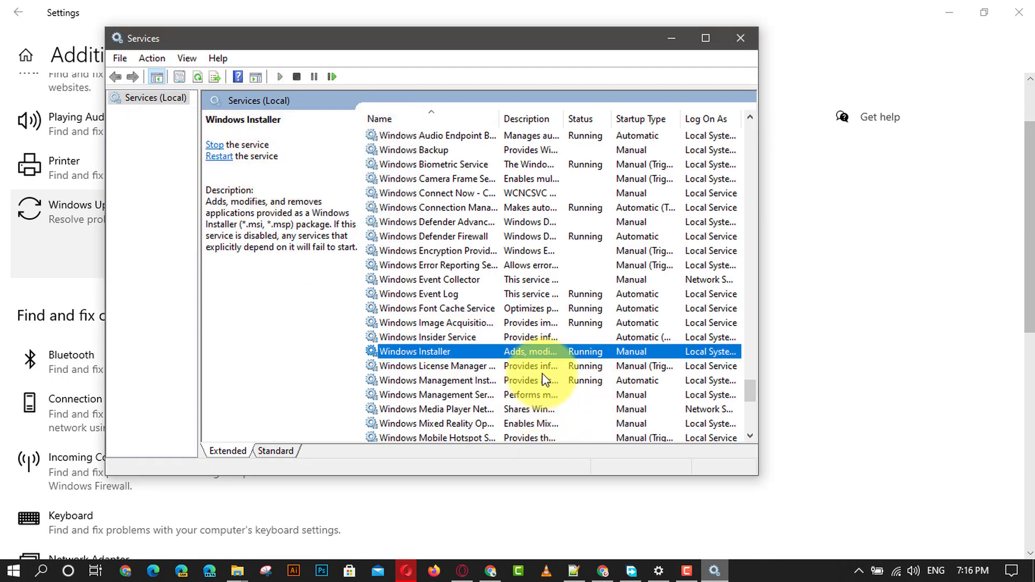
Step: Minimize Services, return to the Windows Update page and retry the failed update
left_click(665, 39)
left_click(17, 12)
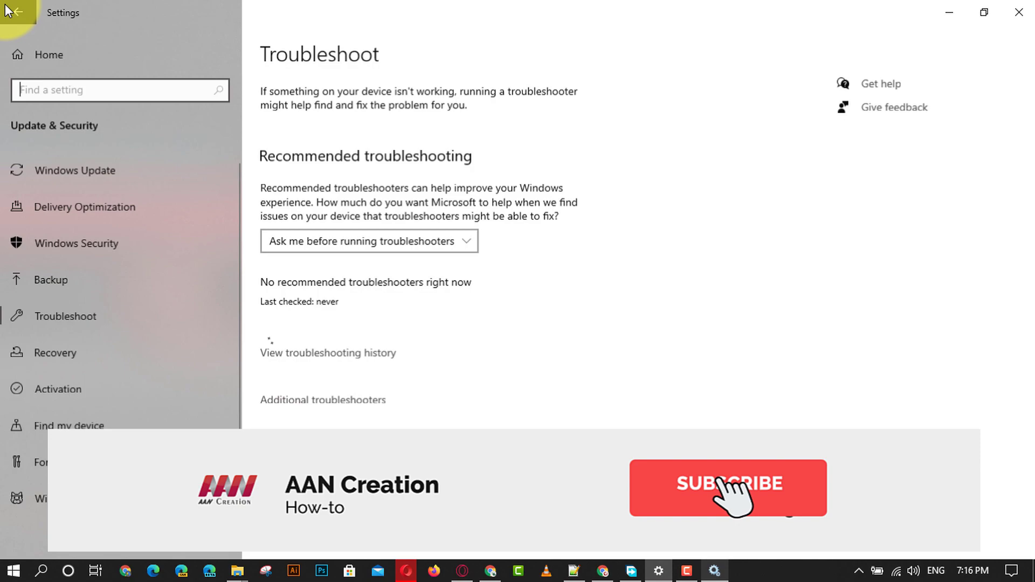
left_click(19, 12)
left_click(496, 416)
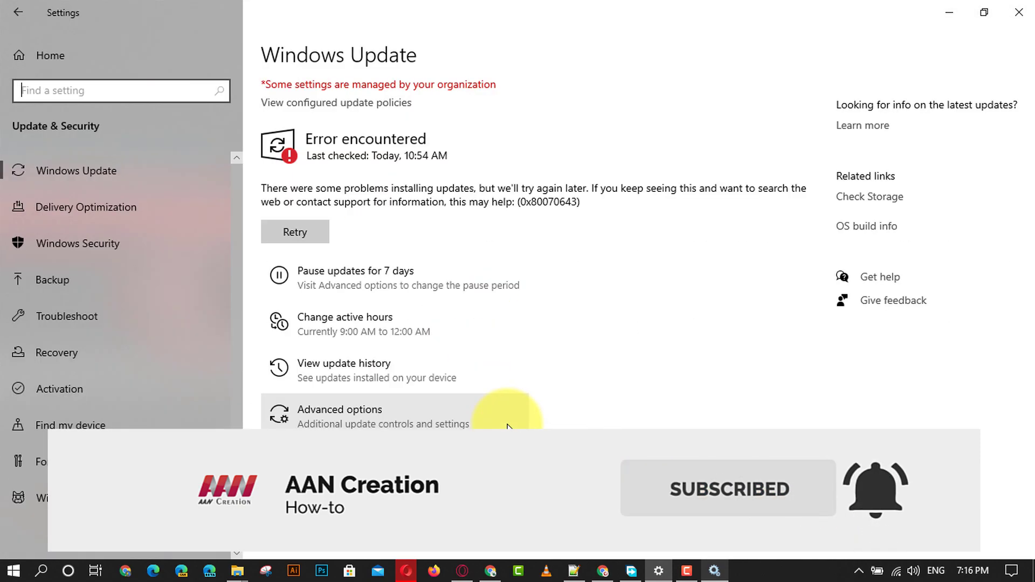
left_click(319, 241)
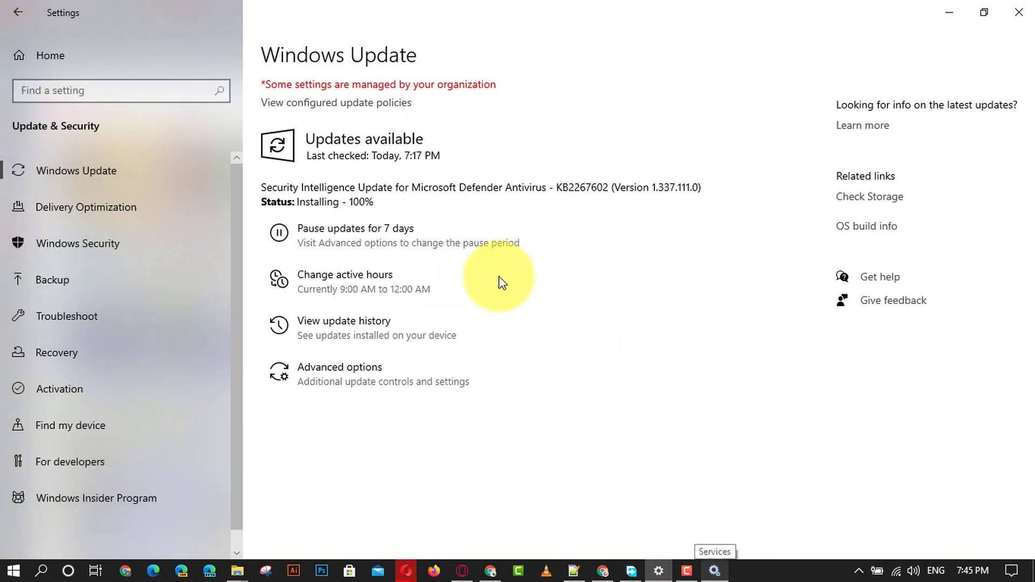